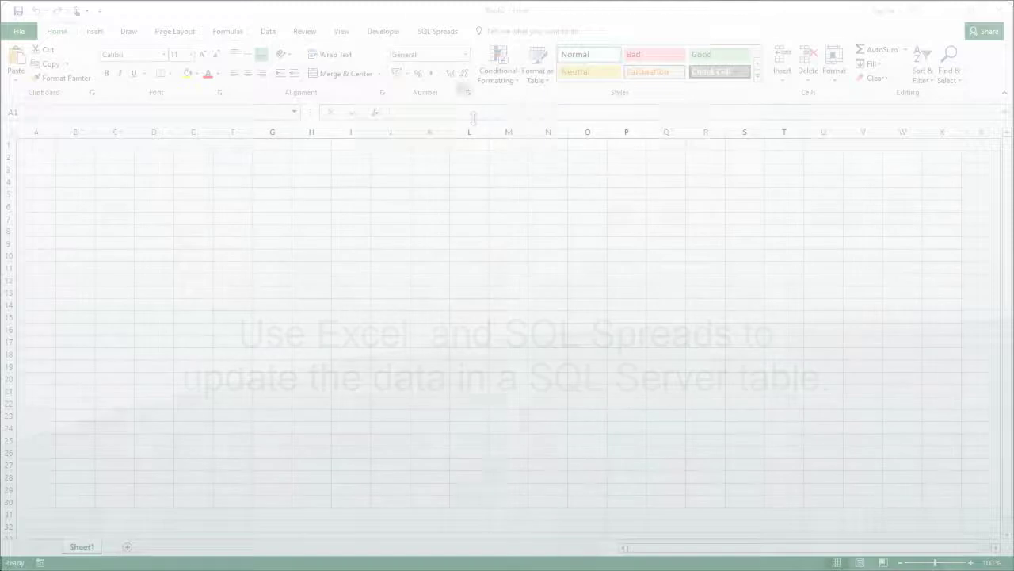
Turn on SQL Spreads Design Mode and load AdventureWorks Production.Product into the sheet
{"action": "left_click", "coordinate": [442, 33]}
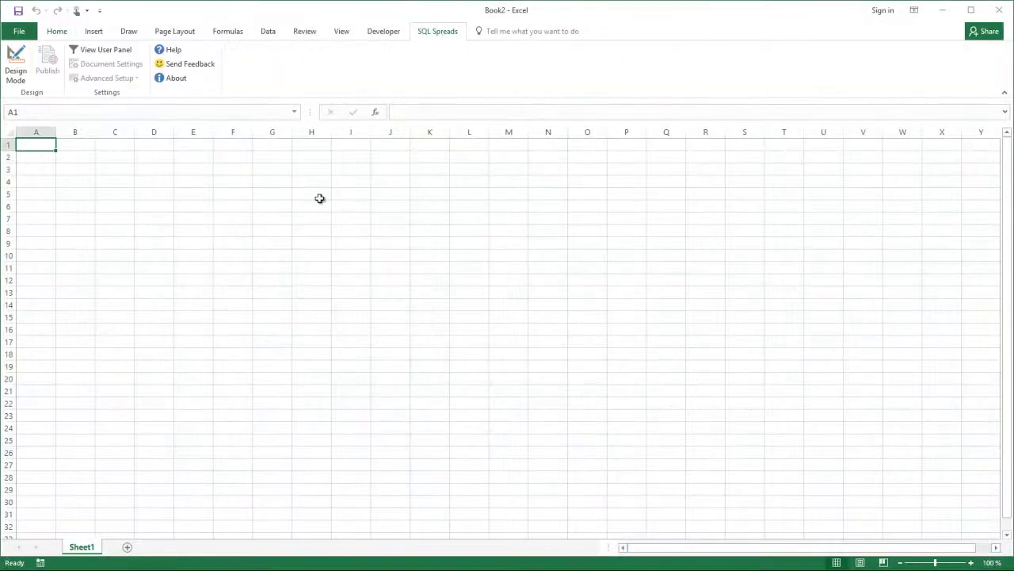
{"action": "left_click", "coordinate": [16, 60]}
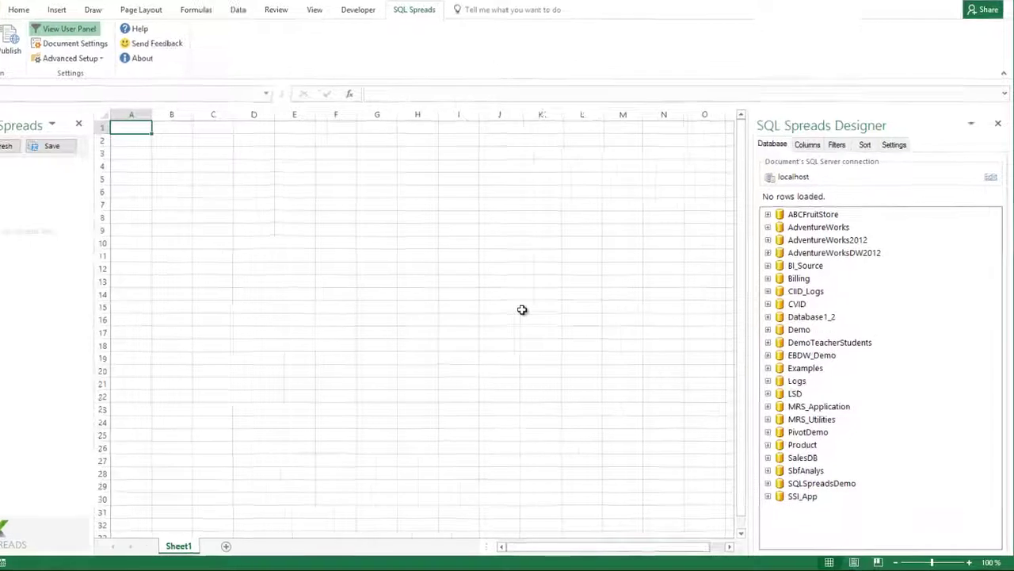
{"action": "left_click", "coordinate": [767, 227]}
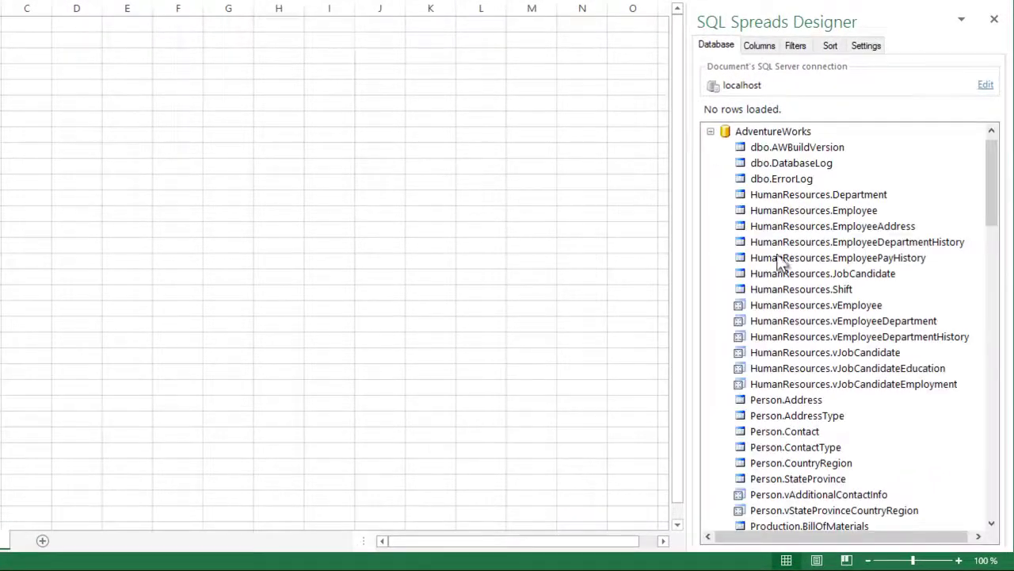
{"action": "scroll", "coordinate": [792, 317], "scroll_direction": "down", "scroll_amount": 6}
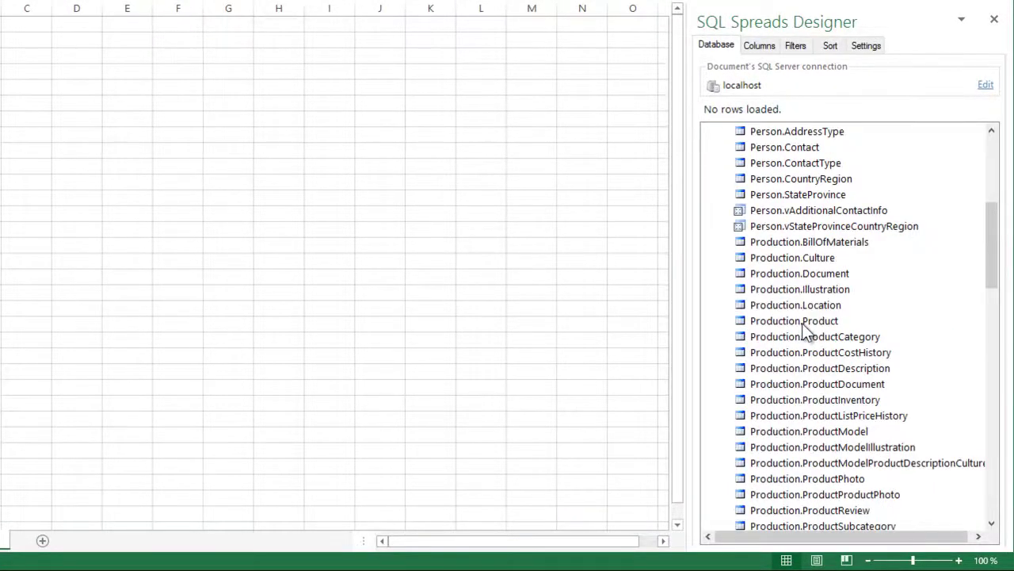
{"action": "left_click", "coordinate": [802, 321]}
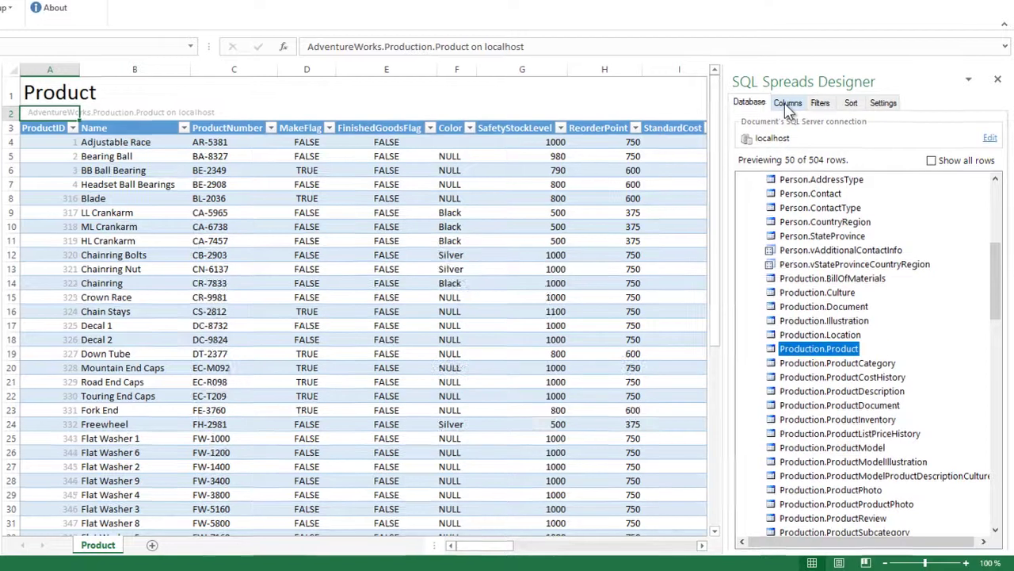
Hide all columns, then show Name, ProductNumber, SafetyStockLevel, ReorderPoint, SellStartDate, SellEndDate and ModifiedDate
{"action": "left_click", "coordinate": [794, 123]}
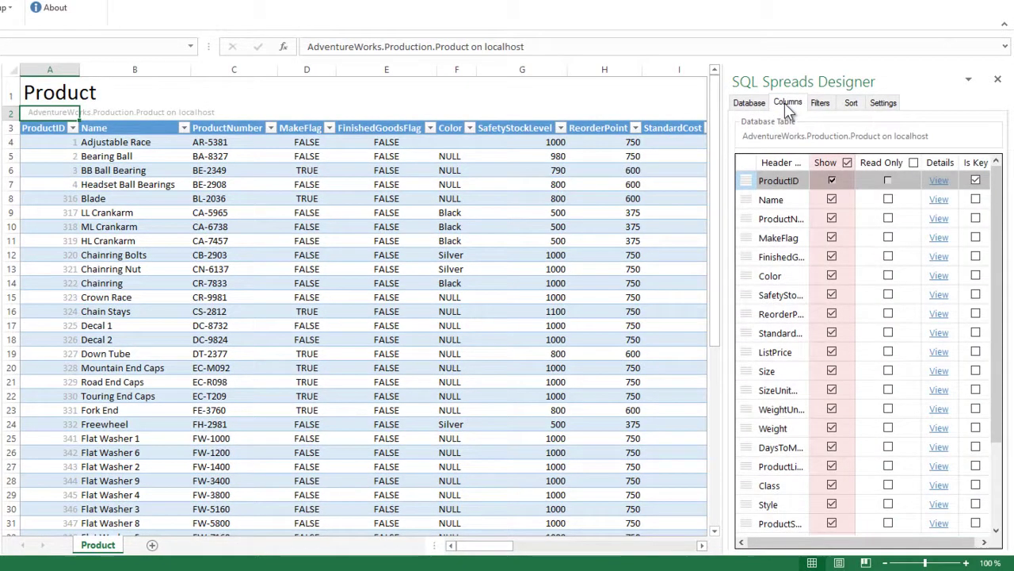
{"action": "left_click", "coordinate": [846, 163]}
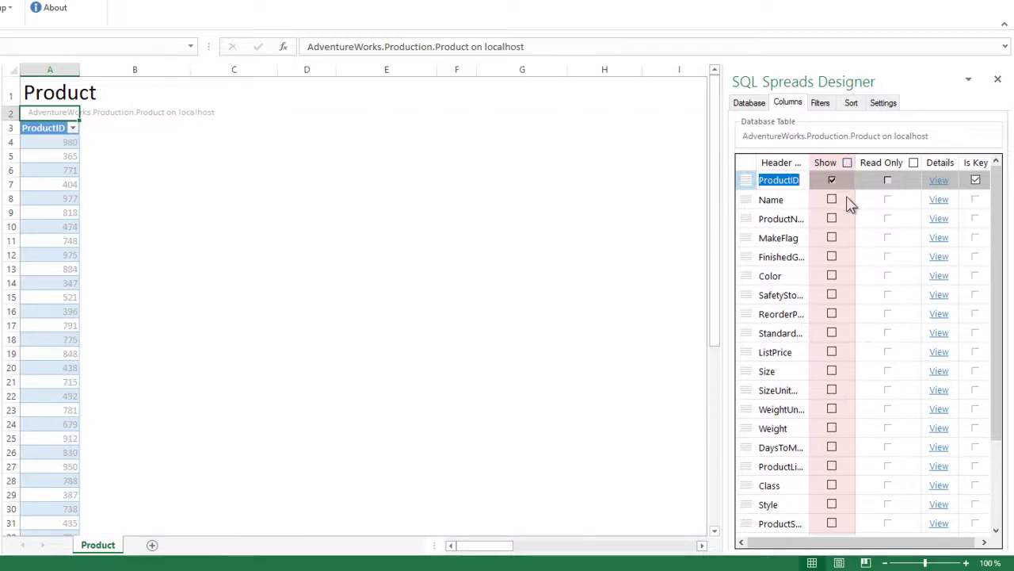
{"action": "left_click", "coordinate": [831, 199]}
{"action": "left_click", "coordinate": [832, 220]}
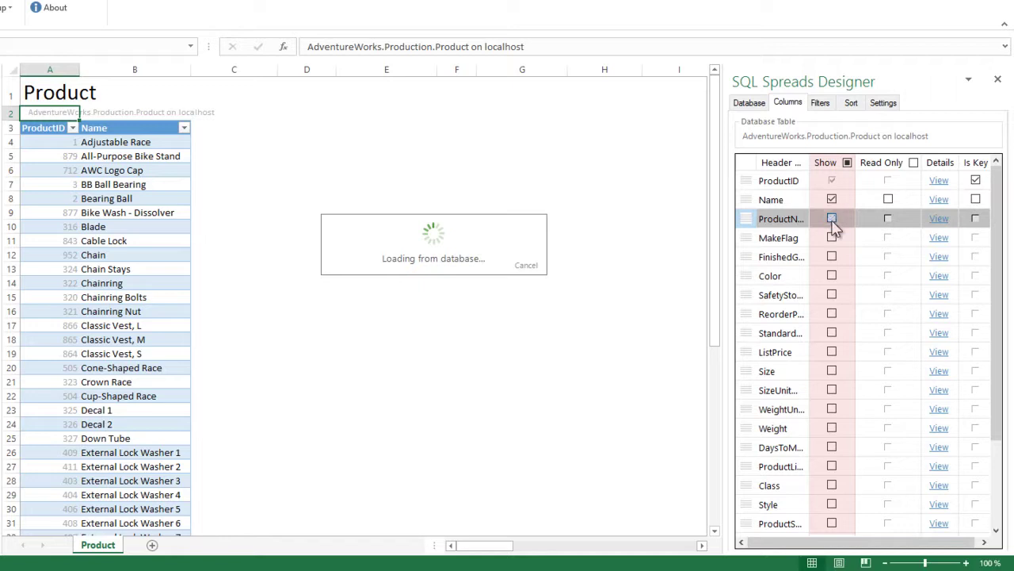
{"action": "left_click", "coordinate": [831, 296]}
{"action": "left_click", "coordinate": [832, 314]}
{"action": "scroll", "coordinate": [833, 323], "scroll_direction": "down", "scroll_amount": 2}
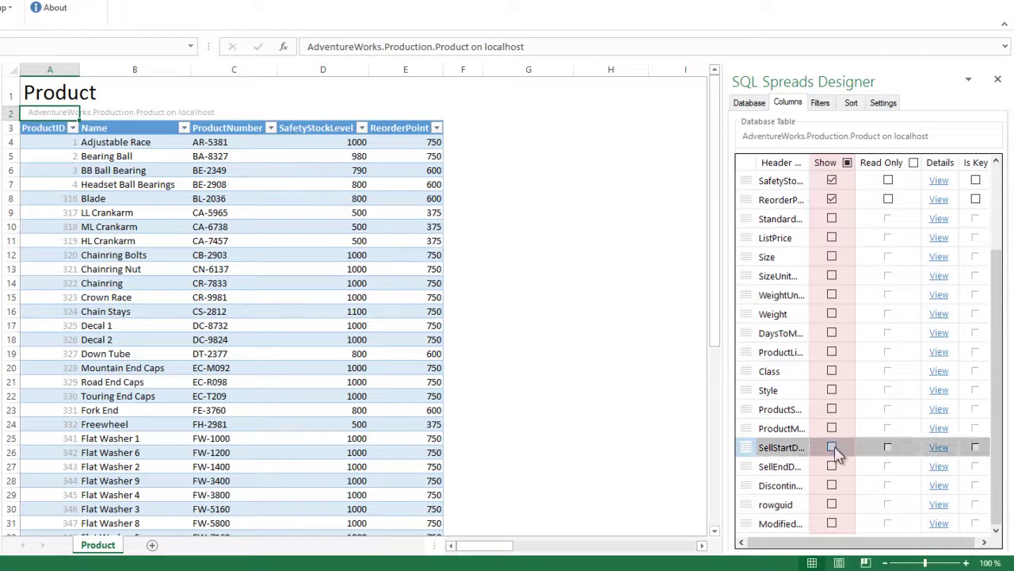
{"action": "left_click", "coordinate": [832, 447]}
{"action": "left_click", "coordinate": [832, 466]}
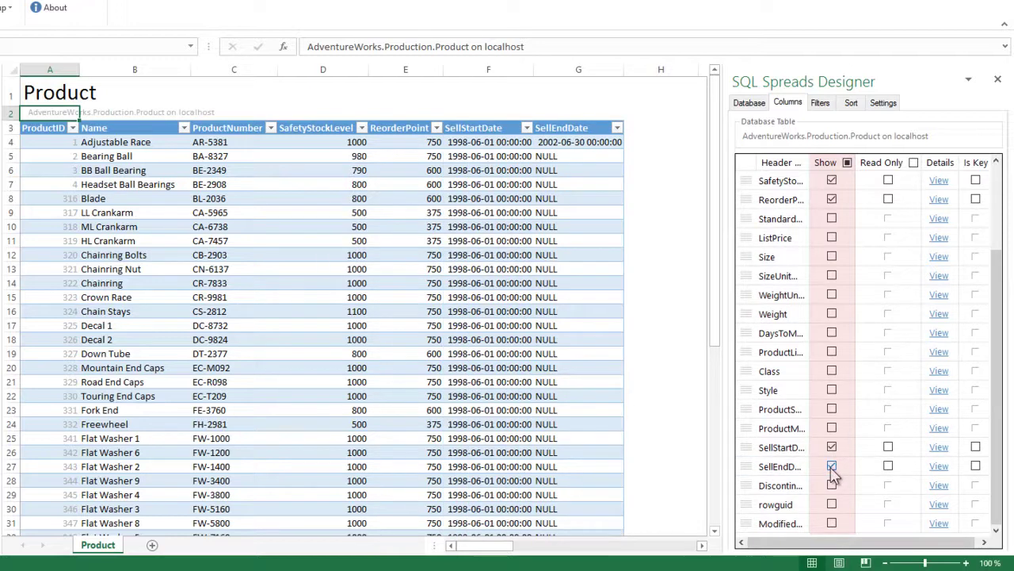
{"action": "left_click", "coordinate": [832, 523]}
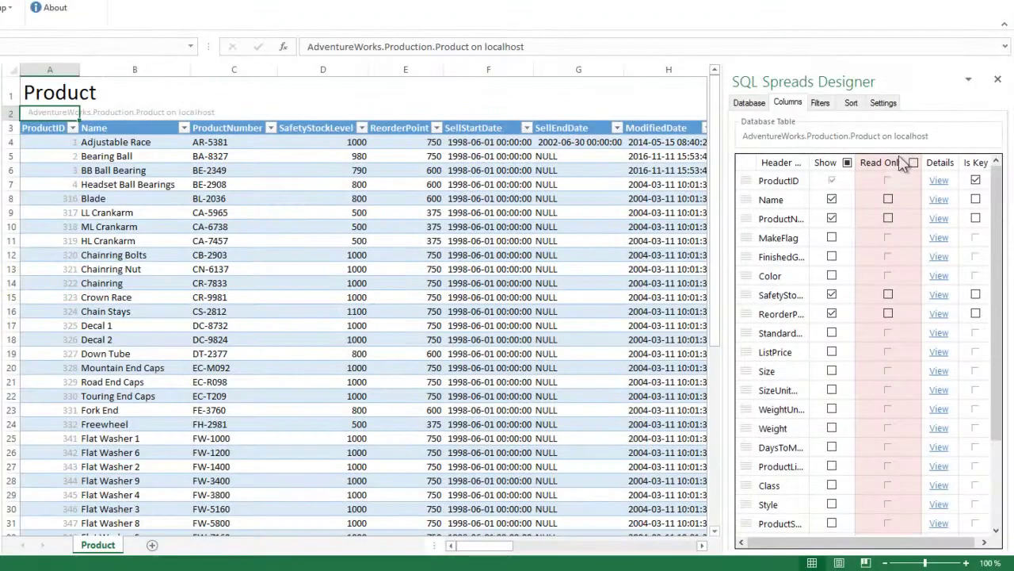
Tick Read Only for Name, ProductNumber, SellStartDate and SellEndDate in the Columns tab
{"action": "left_click", "coordinate": [888, 199]}
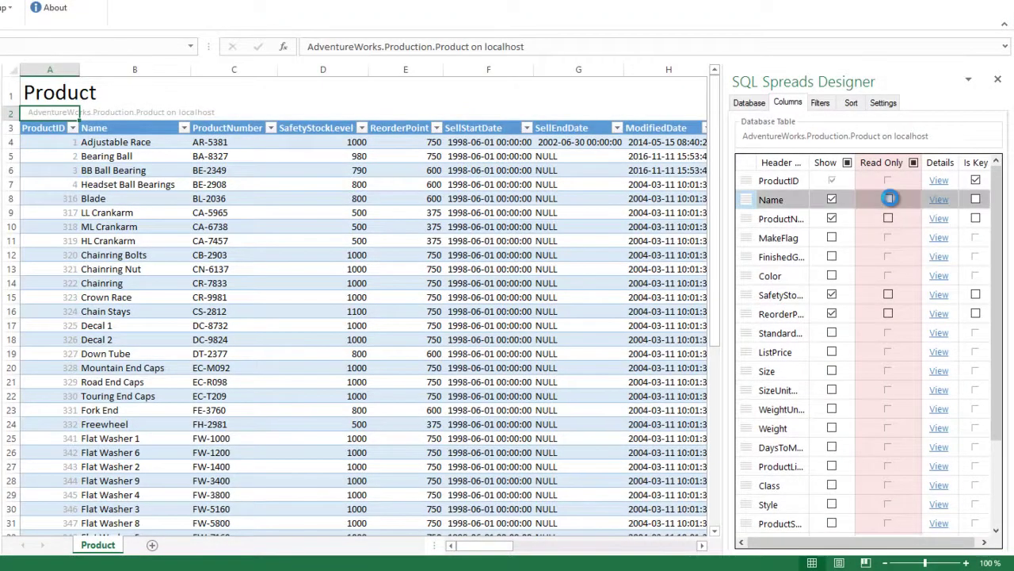
{"action": "left_click", "coordinate": [889, 219]}
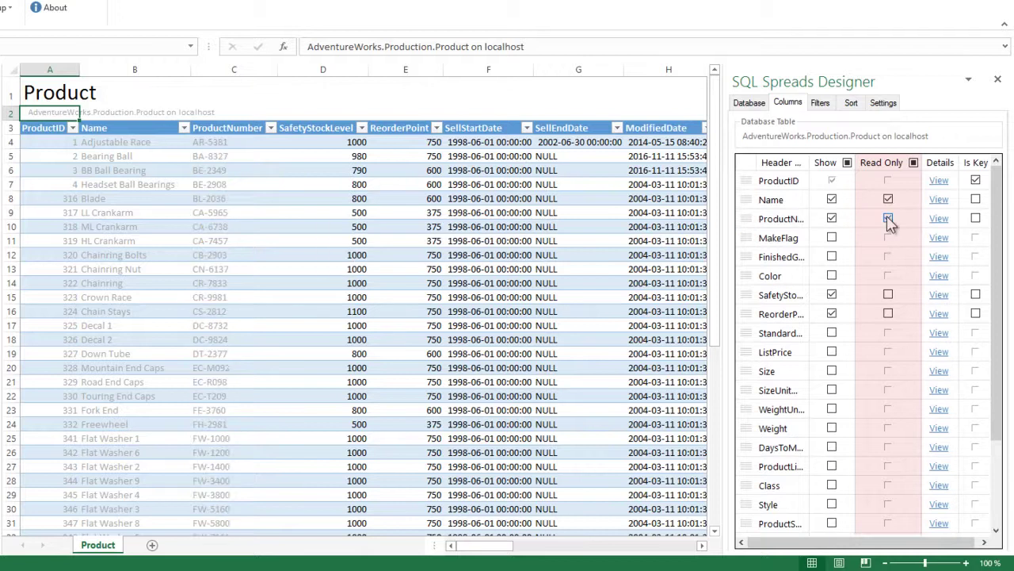
{"action": "scroll", "coordinate": [888, 333], "scroll_direction": "down", "scroll_amount": 2}
{"action": "left_click", "coordinate": [888, 447]}
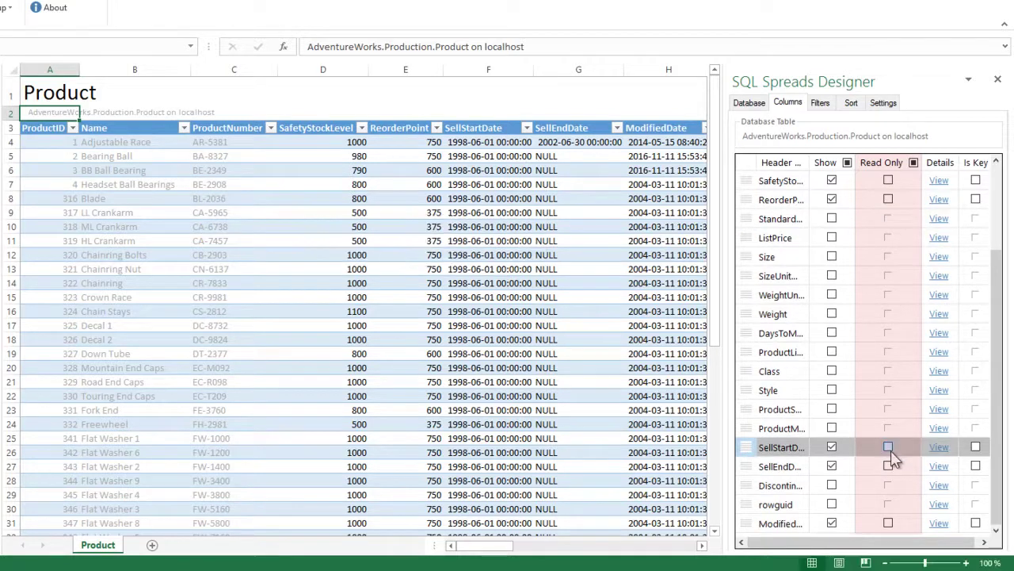
{"action": "left_click", "coordinate": [888, 466]}
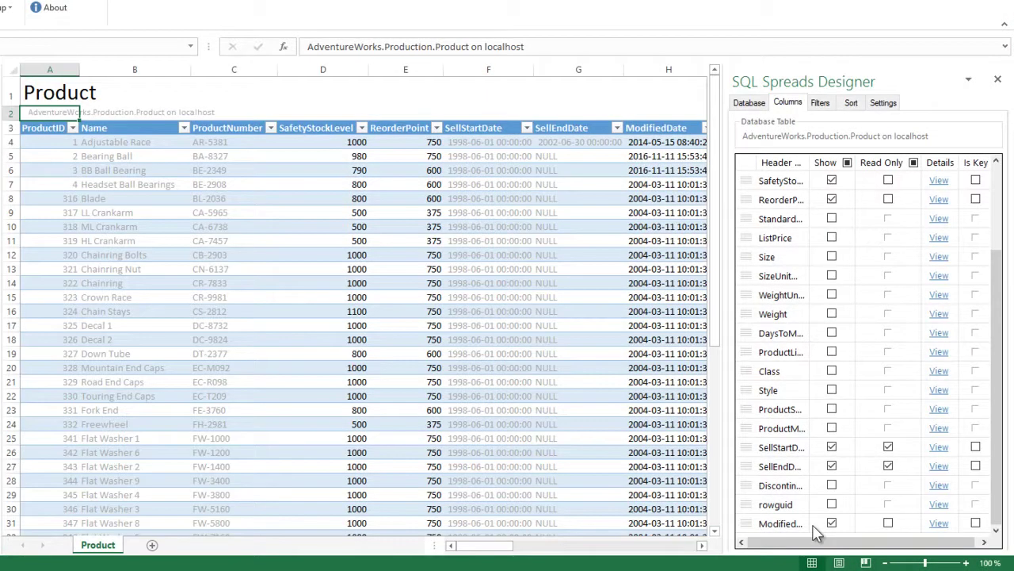
In the Settings tab, choose ModifiedDate as the column stamped with each row's change time
{"action": "left_click", "coordinate": [888, 106]}
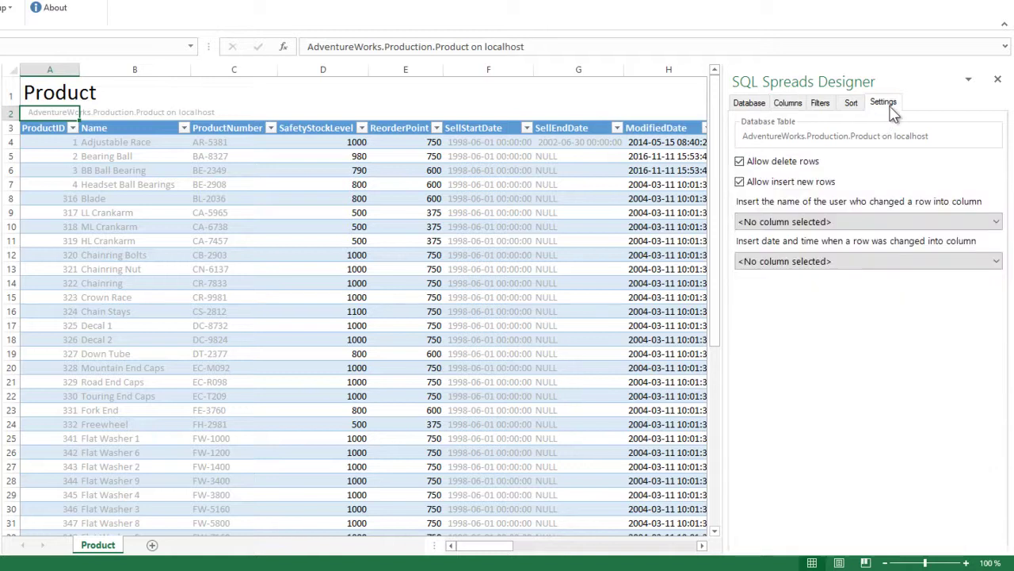
{"action": "left_click", "coordinate": [935, 261]}
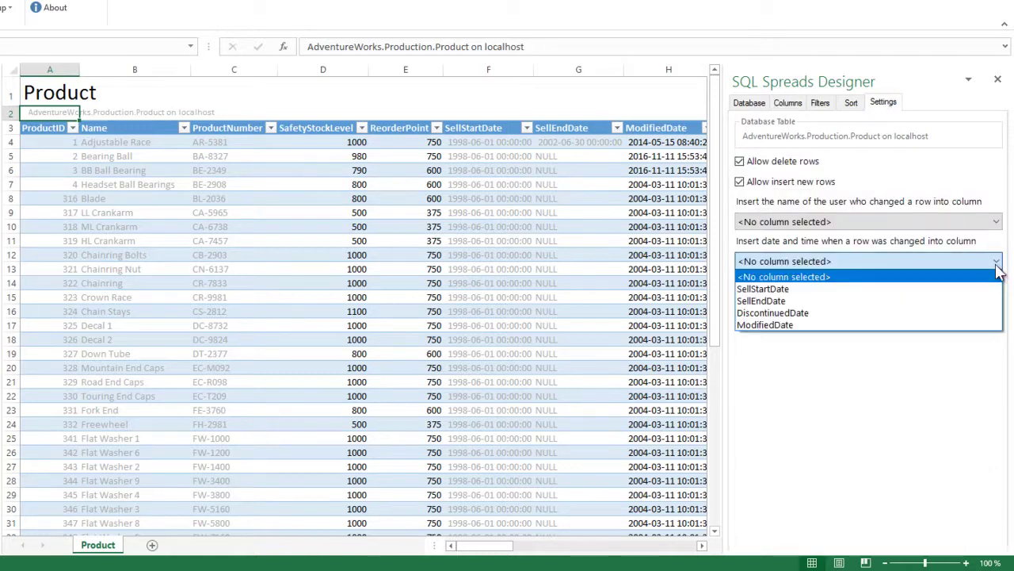
{"action": "left_click", "coordinate": [796, 327]}
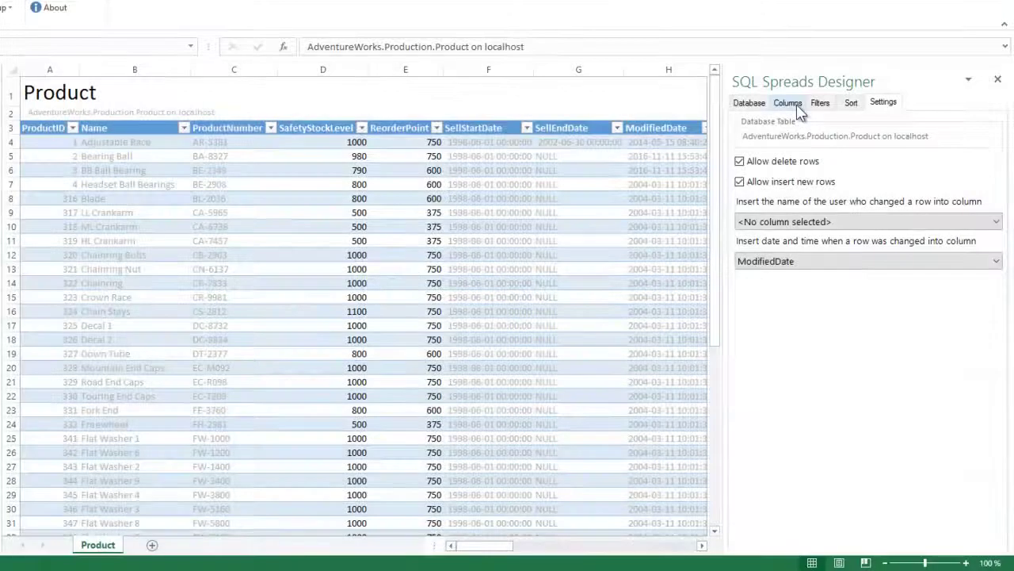
Rename the Name, ProductNumber and SafetyStockLevel headers to Product Name, Product Number and Safety Stock Level
{"action": "left_click", "coordinate": [789, 103]}
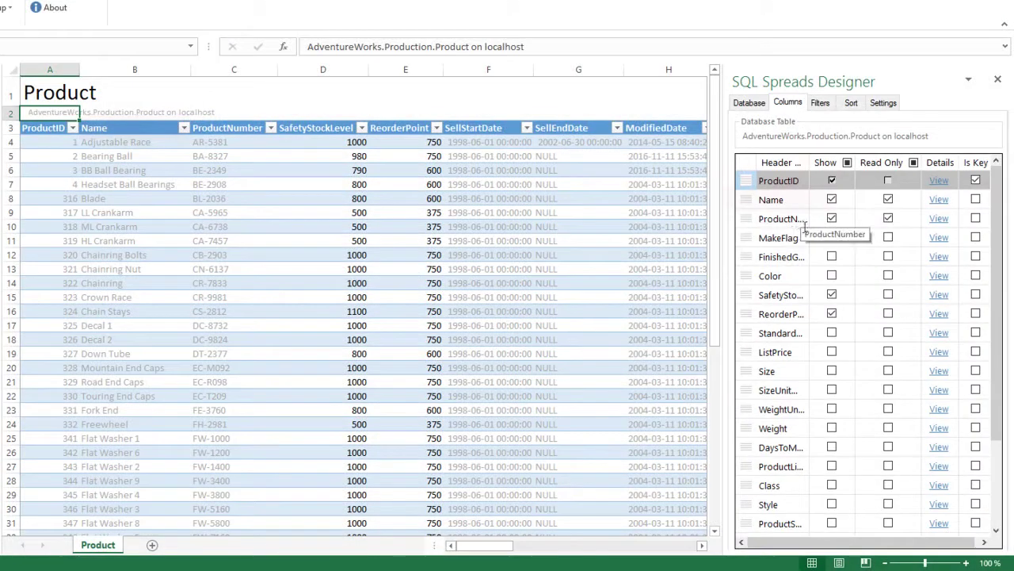
{"action": "left_click", "coordinate": [791, 205]}
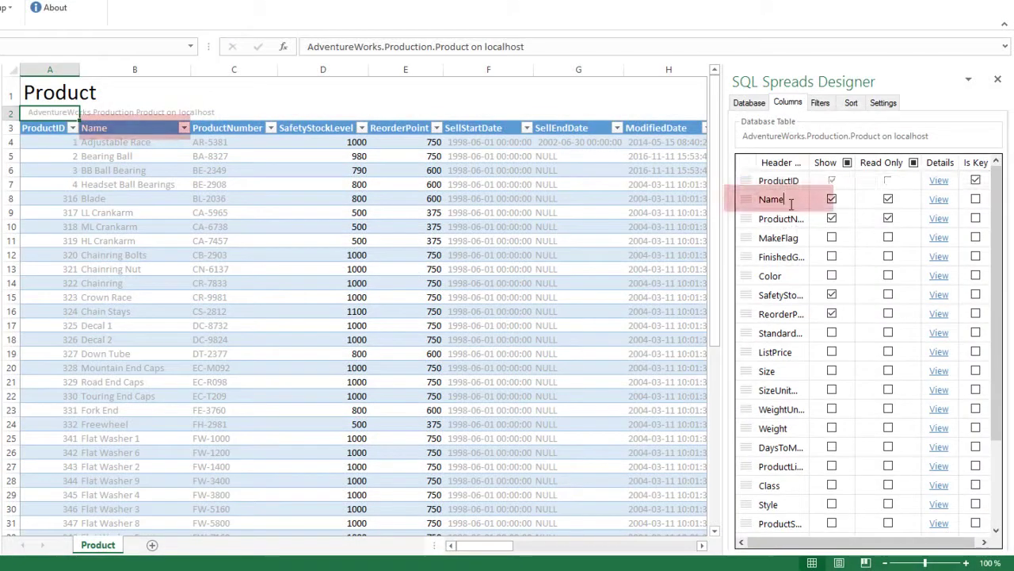
{"action": "type", "text": "Product"}
{"action": "key", "text": "Tab"}
{"action": "left_click", "coordinate": [777, 218]}
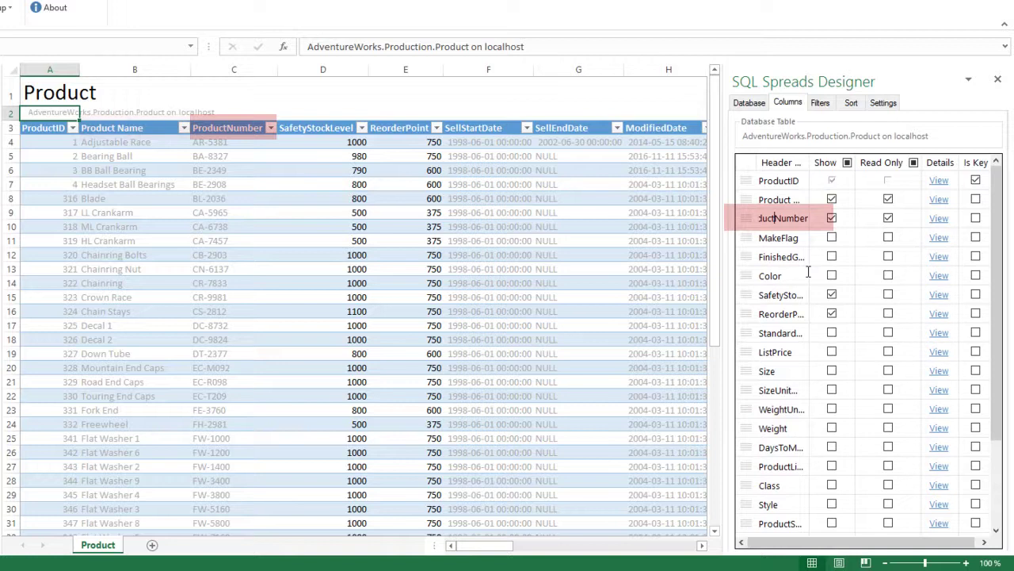
{"action": "key", "text": "Tab"}
{"action": "left_click", "coordinate": [781, 294]}
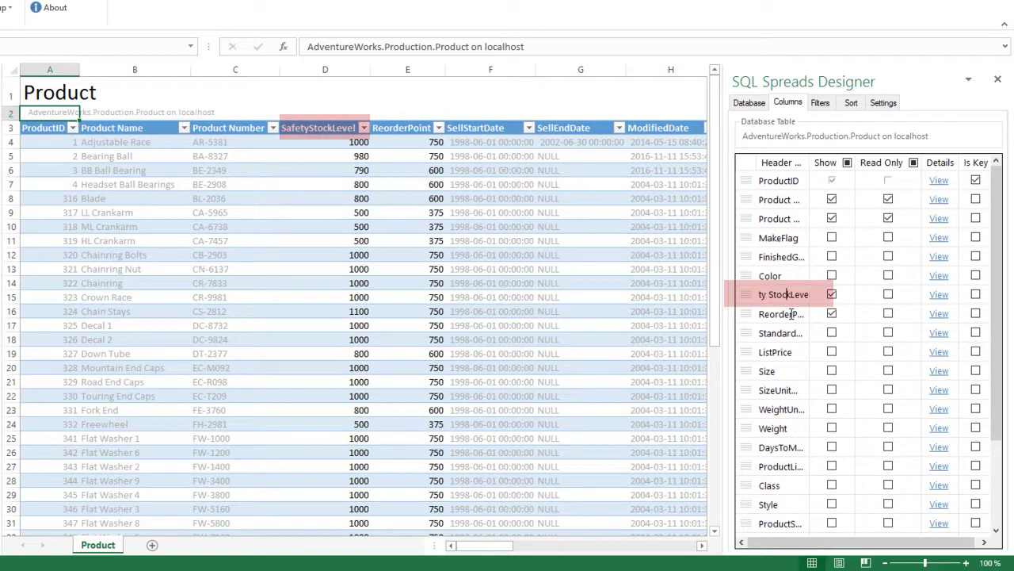
{"action": "key", "text": "Tab"}
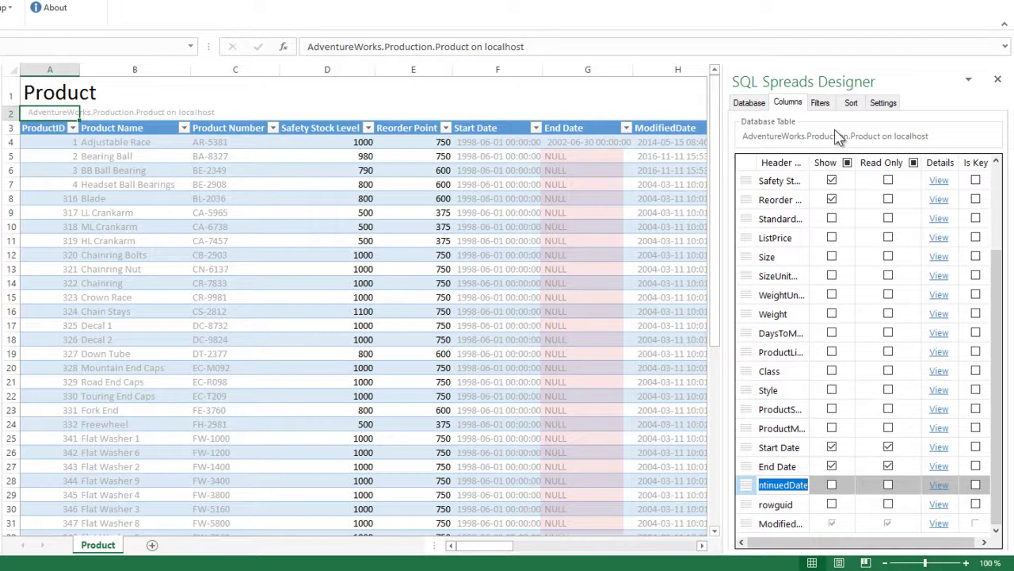
Add a Column filter keeping only rows where SellEndDate Is NULL, leaving 405 rows
{"action": "left_click", "coordinate": [820, 103]}
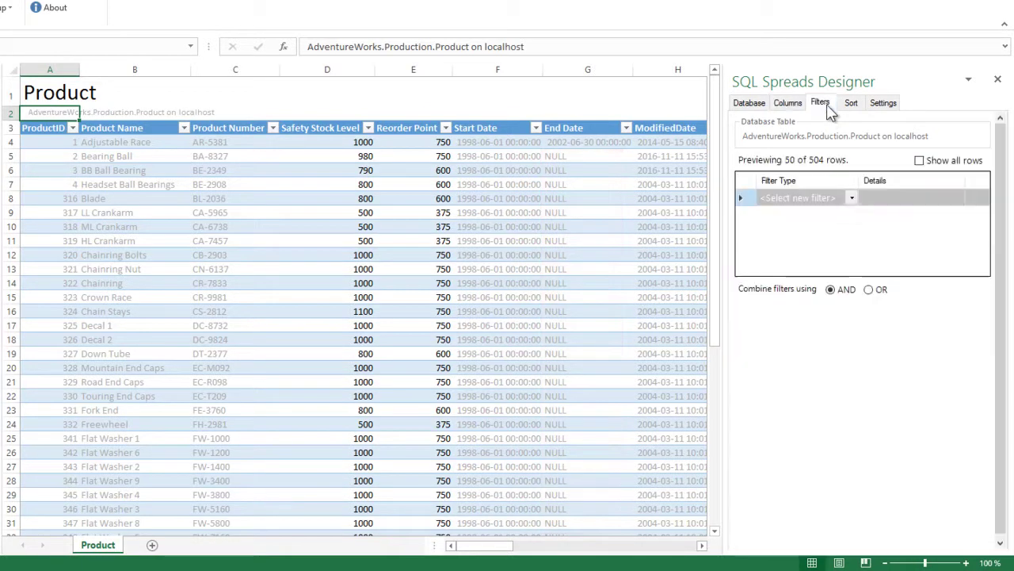
{"action": "left_click", "coordinate": [850, 199]}
{"action": "left_click", "coordinate": [851, 198]}
{"action": "left_click", "coordinate": [812, 227]}
{"action": "left_click", "coordinate": [977, 348]}
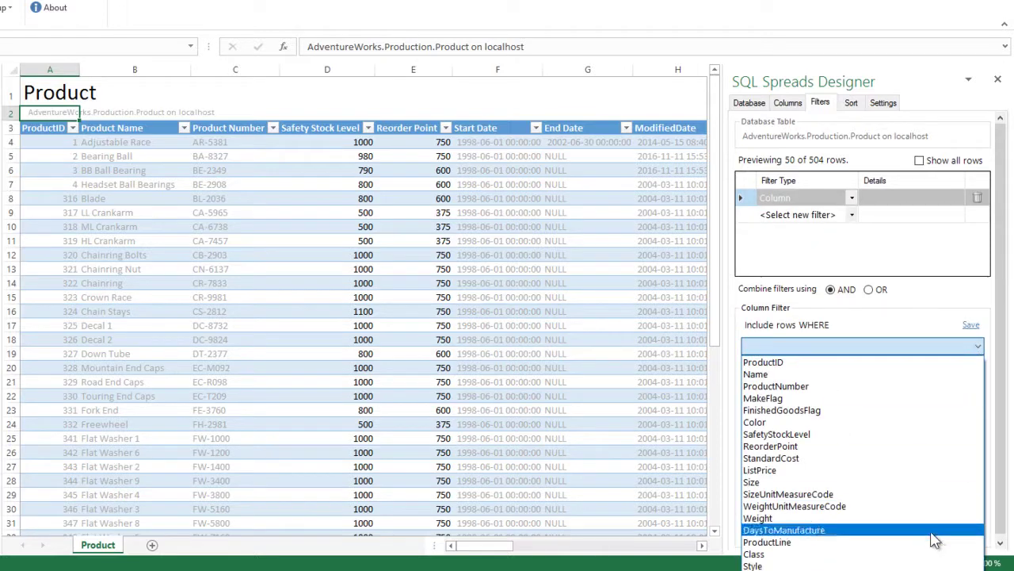
{"action": "left_click", "coordinate": [898, 510]}
{"action": "left_click", "coordinate": [950, 367]}
{"action": "left_click", "coordinate": [911, 547]}
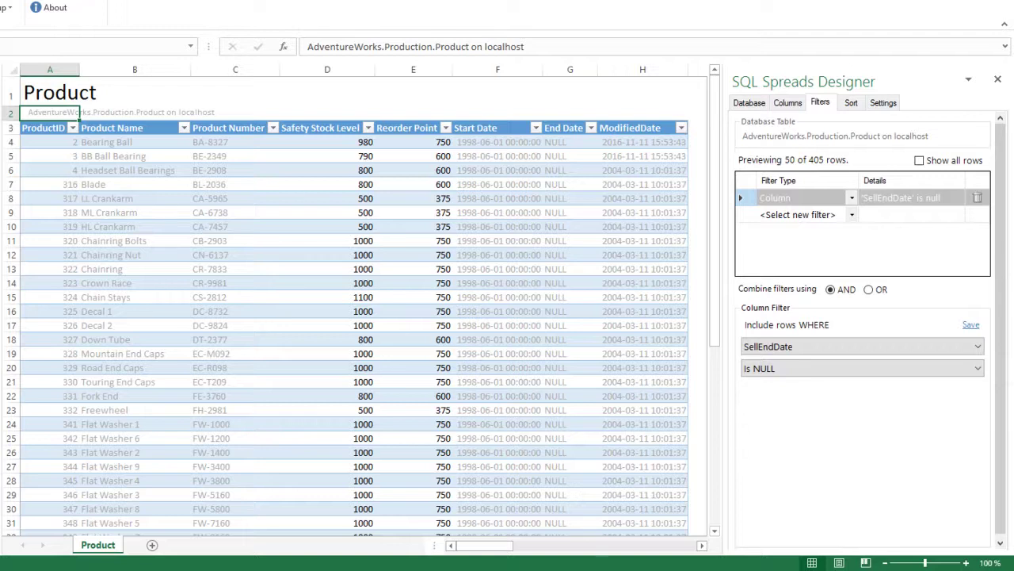
{"action": "left_click", "coordinate": [798, 107]}
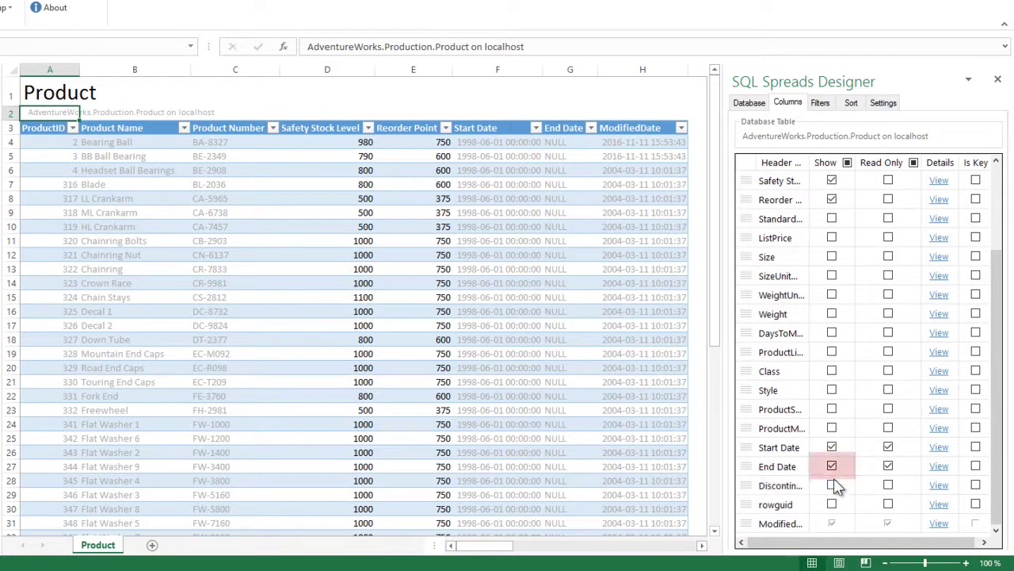
Uncheck Show for End Date to drop it from the Product table
{"action": "left_click", "coordinate": [834, 468]}
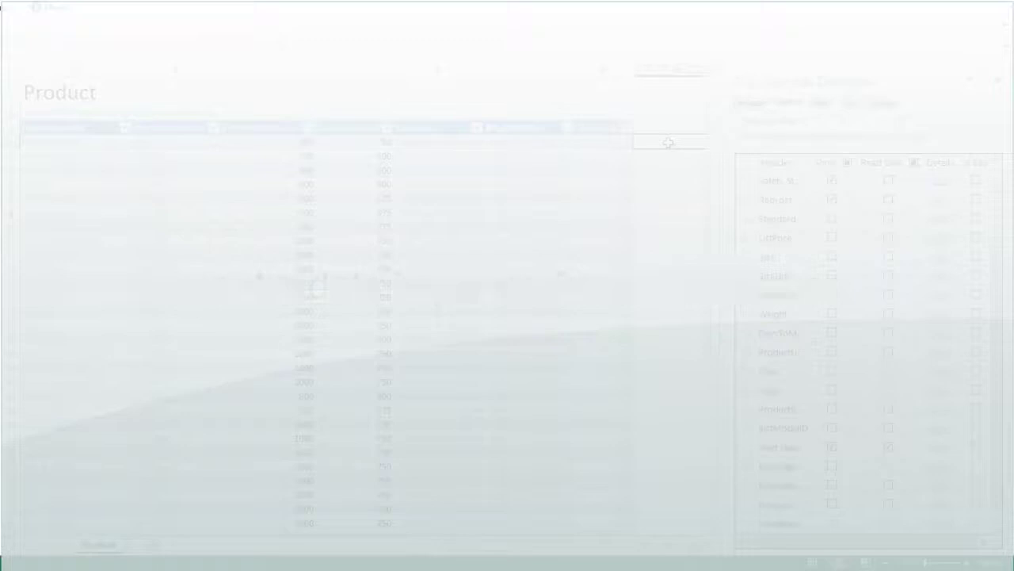
Sort the table by Name, exit Design Mode, and select C6 for BB Ball Bearing's safety stock
{"action": "left_click", "coordinate": [855, 104]}
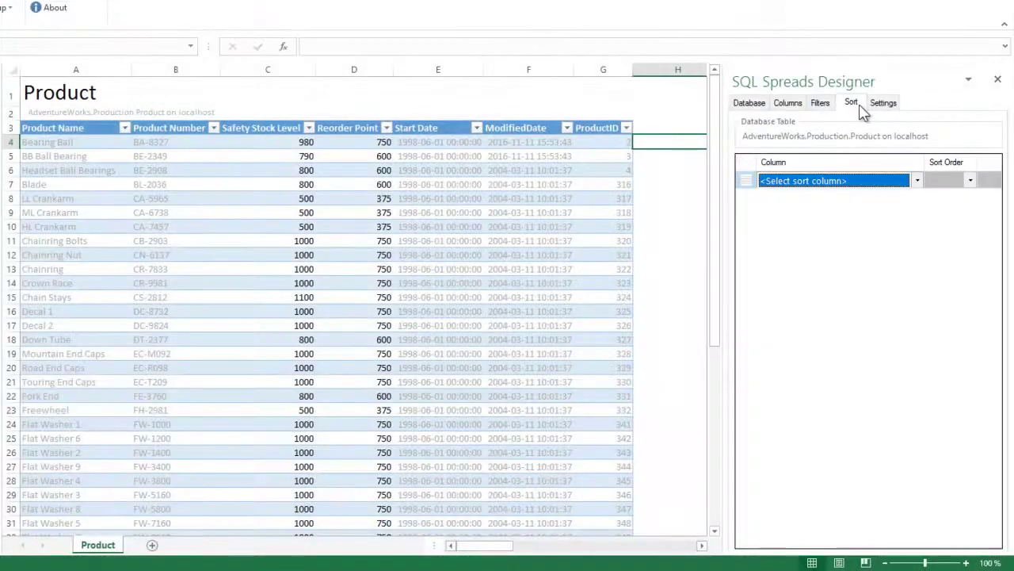
{"action": "left_click", "coordinate": [916, 182]}
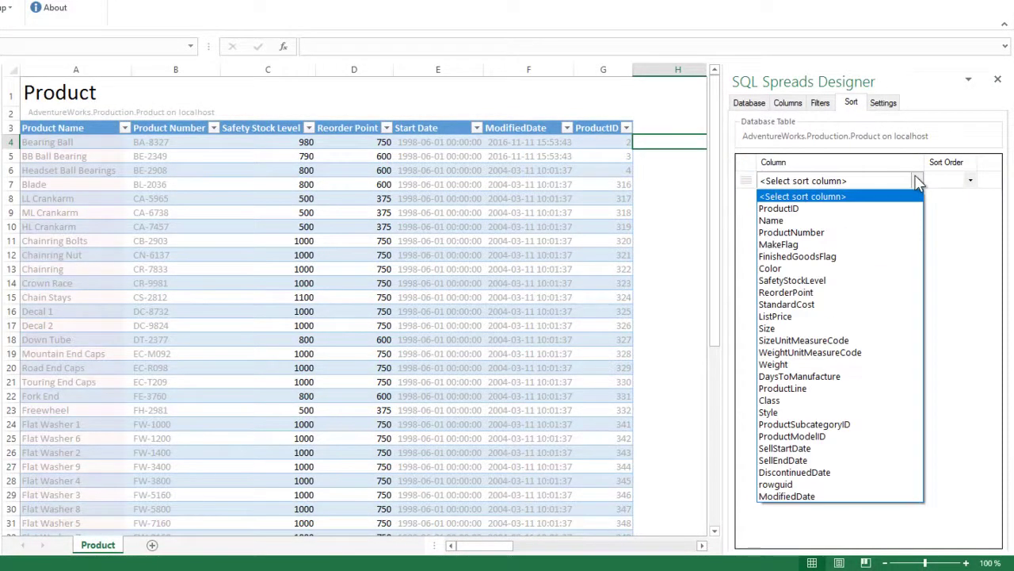
{"action": "left_click", "coordinate": [880, 223]}
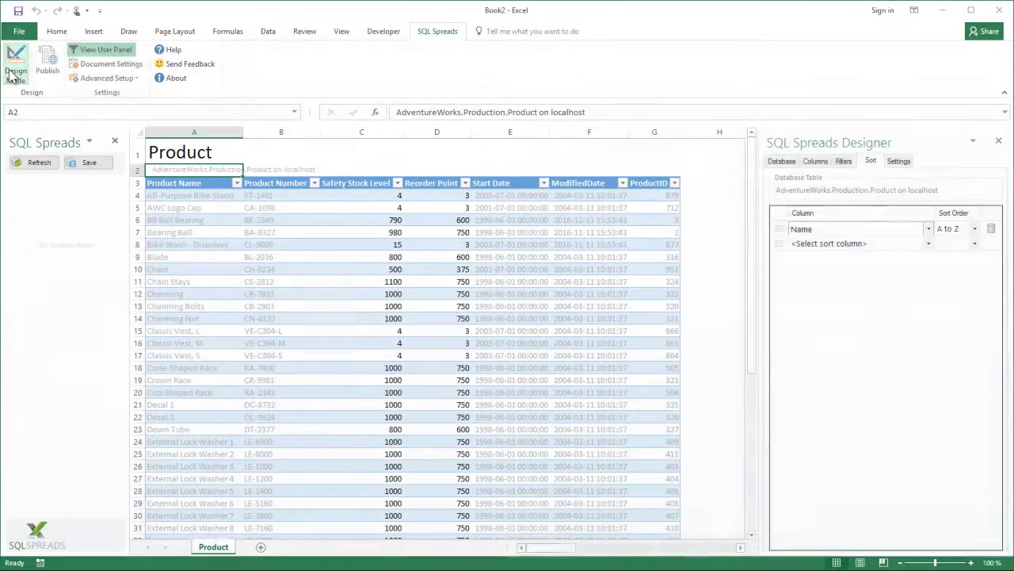
{"action": "left_click", "coordinate": [15, 71]}
{"action": "left_click", "coordinate": [394, 223]}
Enter safety stock values 800, 975 and 10 in C6–C8 and save the three rows
{"action": "type", "text": "800"}
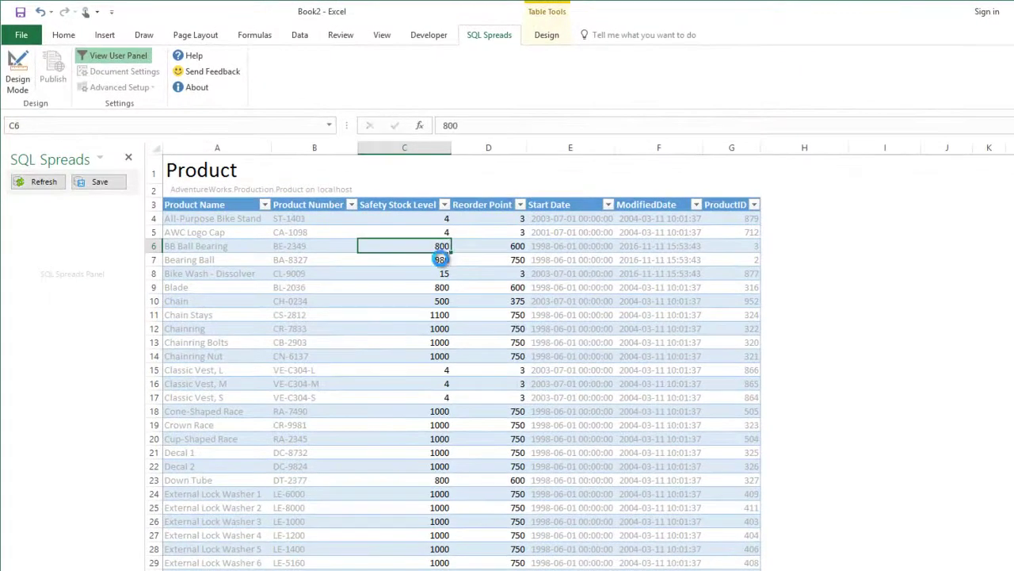
{"action": "key", "text": "Return"}
{"action": "type", "text": "975"}
{"action": "key", "text": "Return"}
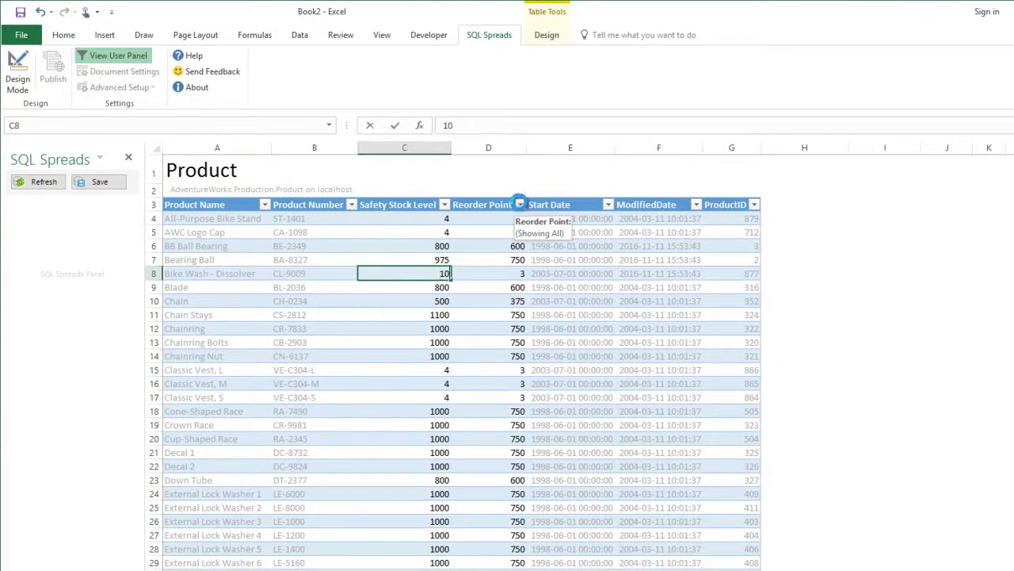
{"action": "type", "text": "10"}
{"action": "key", "text": "Return"}
{"action": "left_click", "coordinate": [105, 185]}
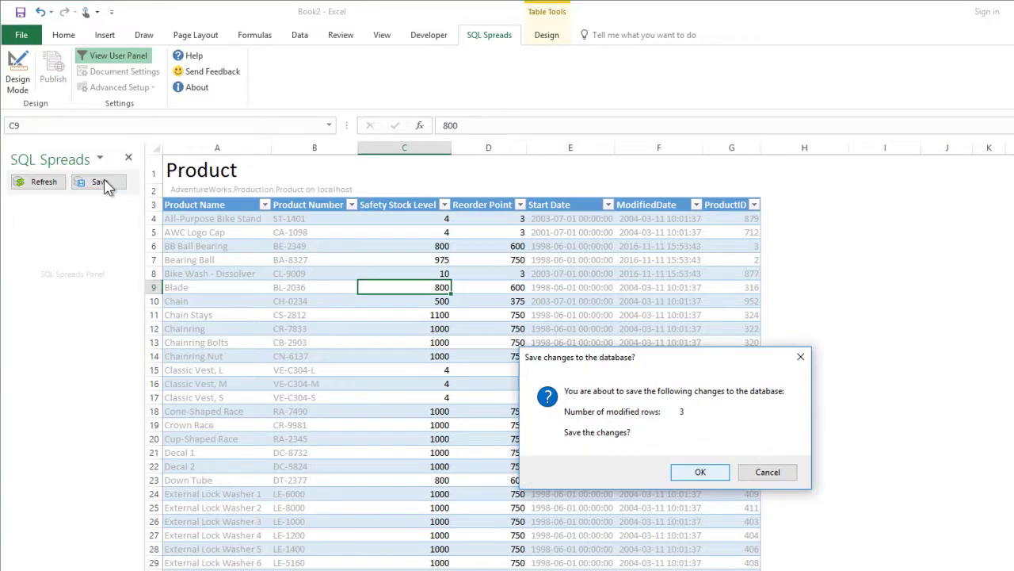
{"action": "key", "text": "Return"}
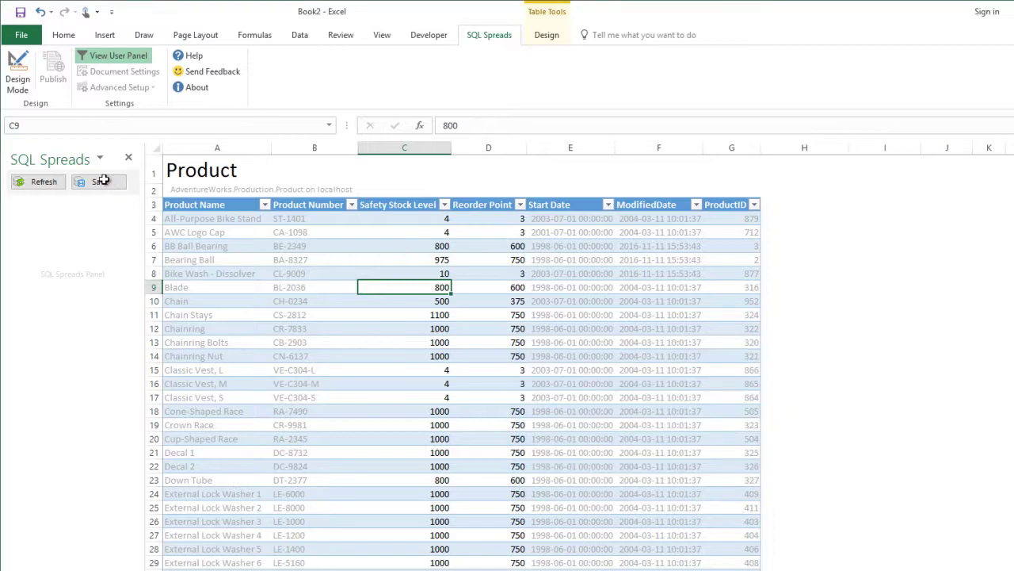